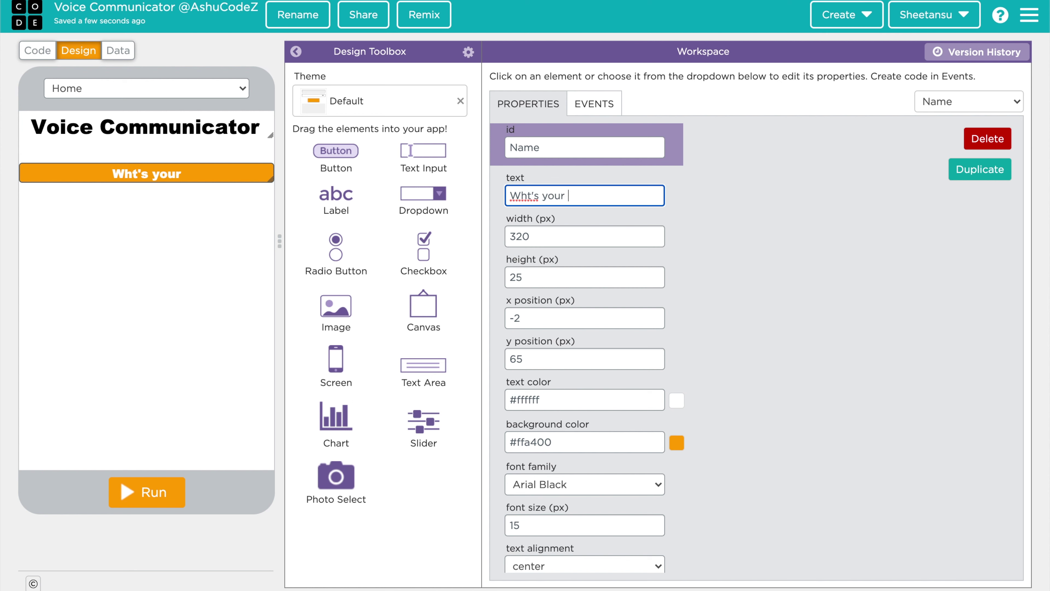
- Correct and complete the button's text so it reads "What's your name?"
left_click(527, 195)
type("ame")
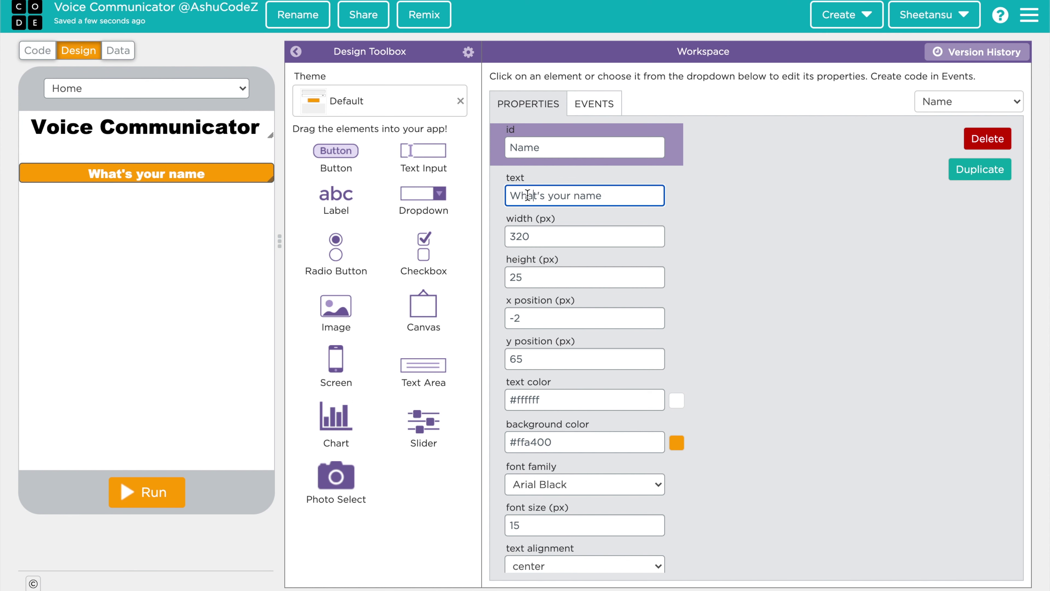
type("?")
- Set the button's background color to #000000, enlarge it to 40 px high and place it under the title at x 0, y 35
left_click(677, 443)
left_click_drag(536, 505, 537, 579)
left_click(898, 363)
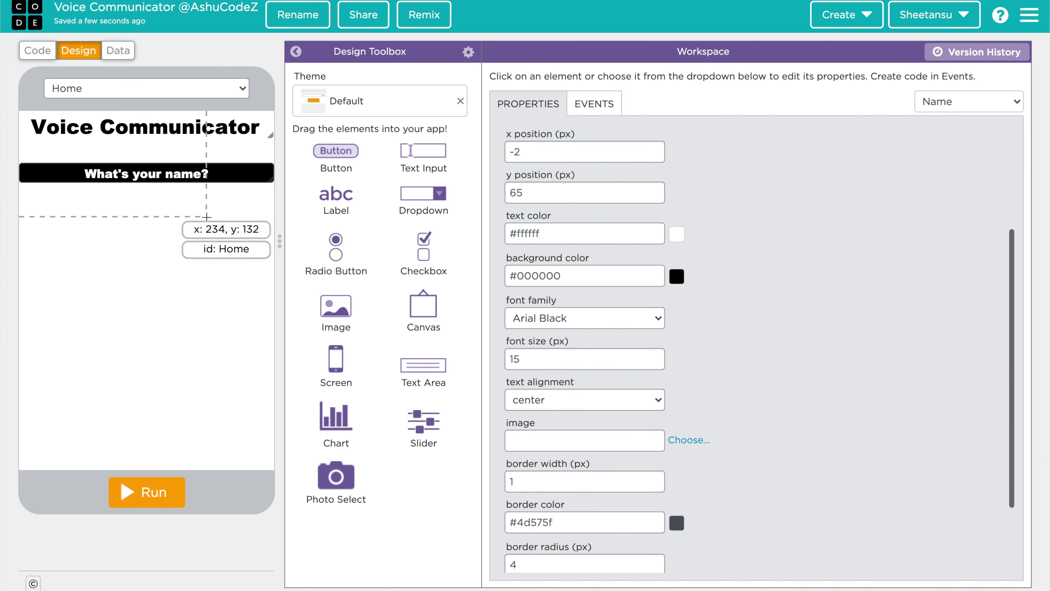
left_click_drag(212, 173, 274, 169)
scroll(898, 164, "up", 5)
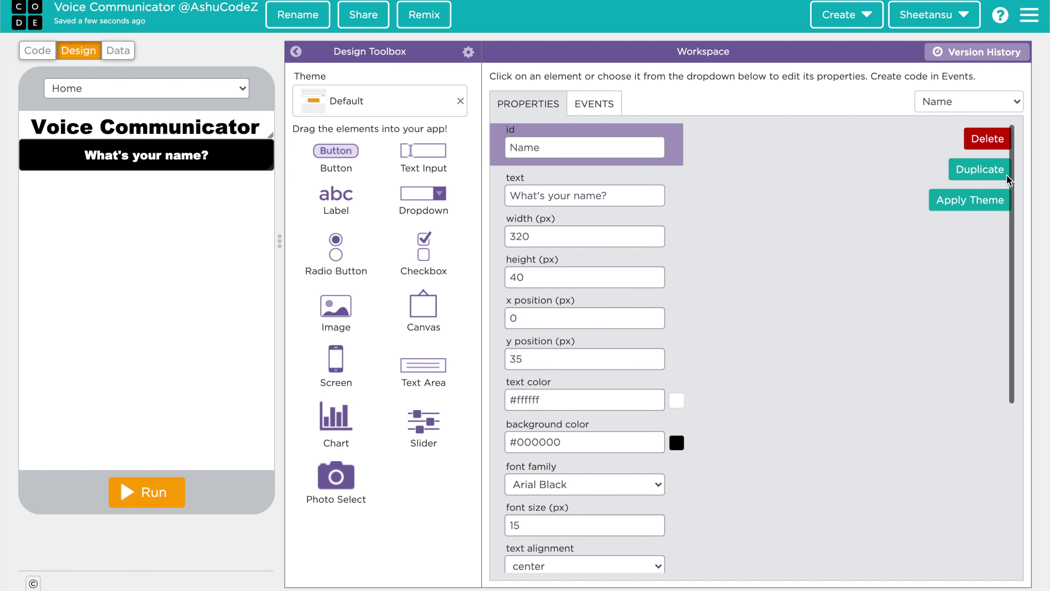
- Duplicate the "What's your name?" button six times and start spreading the buttons down the Home screen
left_click(1000, 171)
left_click(992, 169)
left_click(992, 169)
left_click(992, 170)
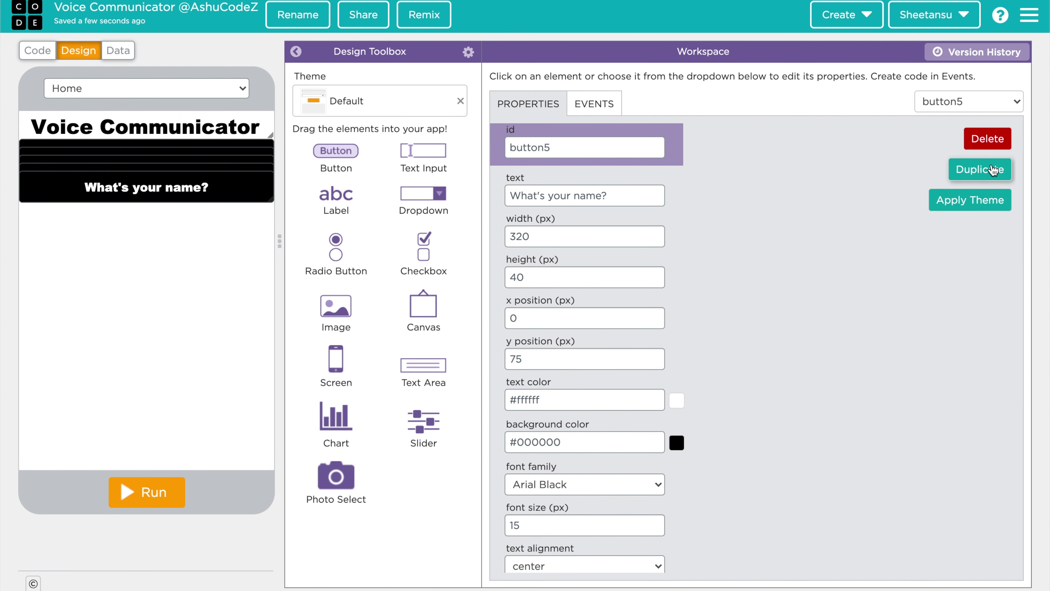
left_click(992, 170)
left_click(992, 170)
left_click_drag(157, 199, 157, 461)
left_click_drag(202, 157, 198, 255)
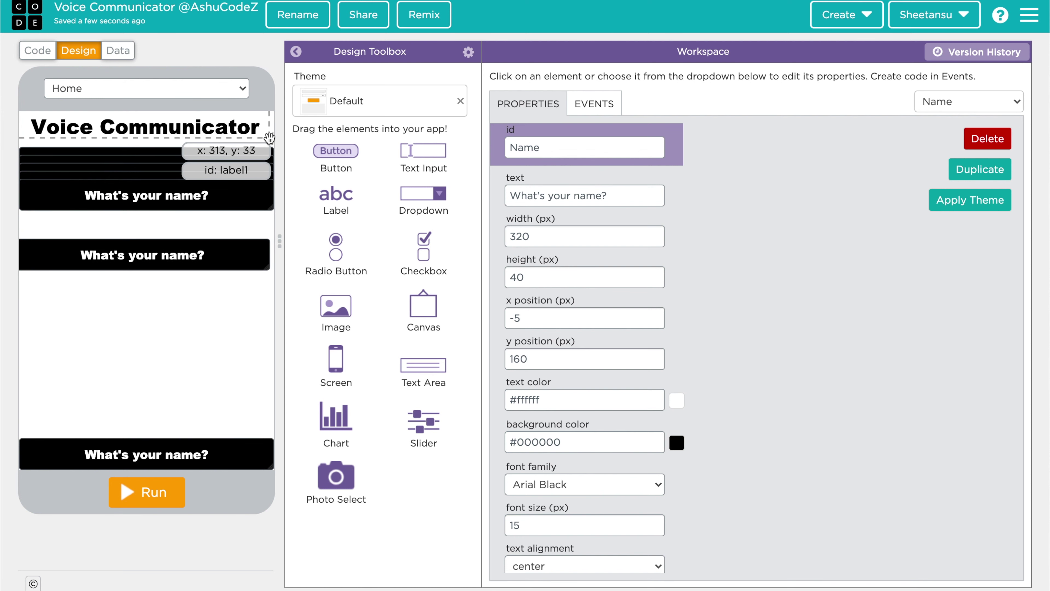
left_click(269, 138)
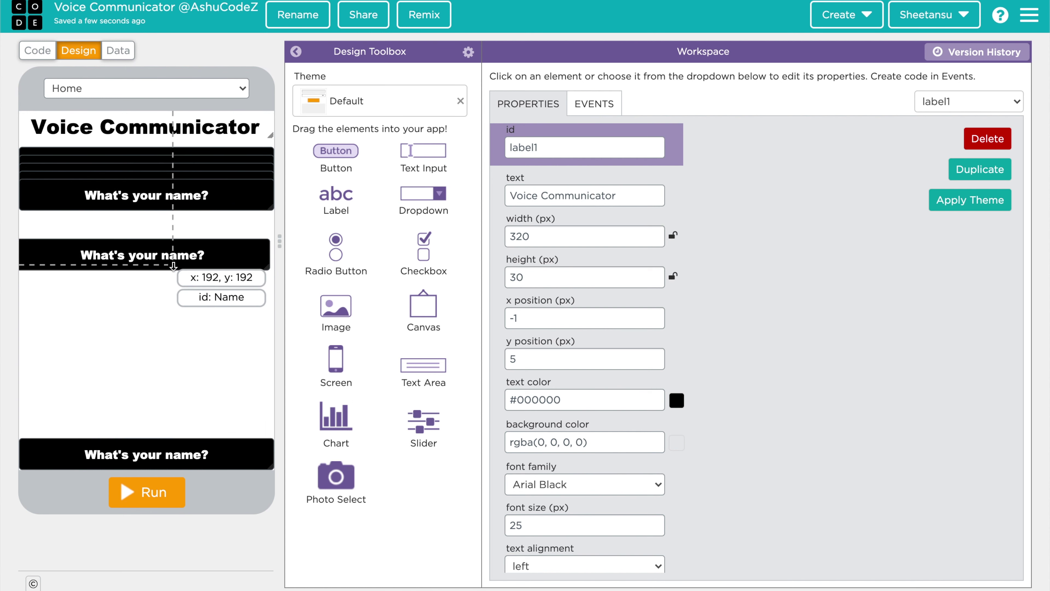
- Remove the surplus "What's your name?" buttons from the Home screen, keeping only one at y 75
left_click(155, 448)
left_click_drag(178, 243, 454, 267)
left_click_drag(164, 447, 360, 480)
left_click_drag(177, 211, 373, 203)
left_click_drag(174, 178, 265, 194)
left_click_drag(178, 179, 248, 194)
left_click_drag(178, 174, 248, 195)
left_click_drag(178, 166, 223, 193)
- Set the remaining button's height to 69 px
left_click_drag(548, 276, 448, 273)
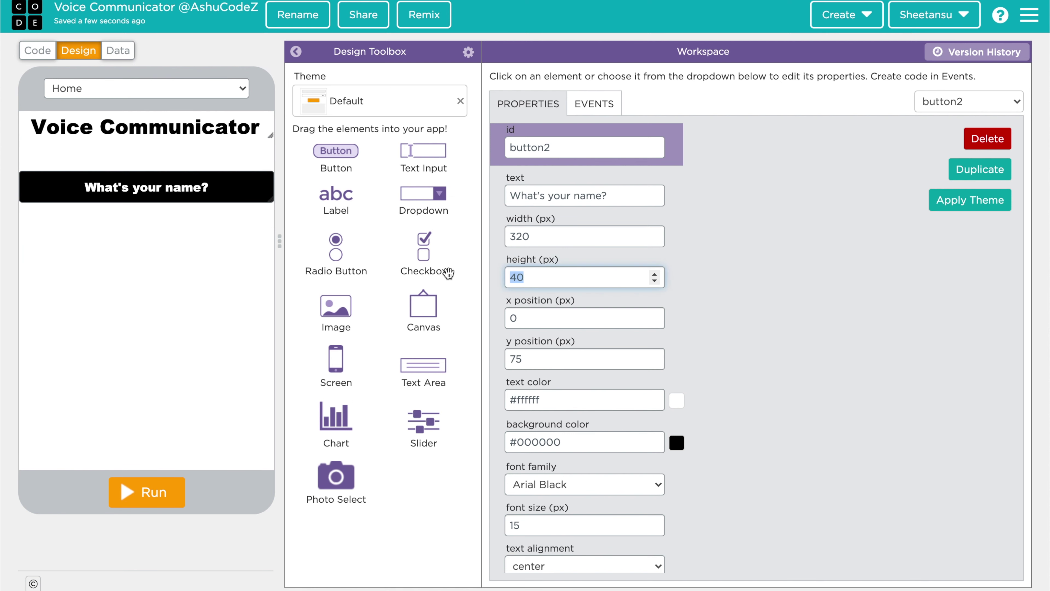
type("69")
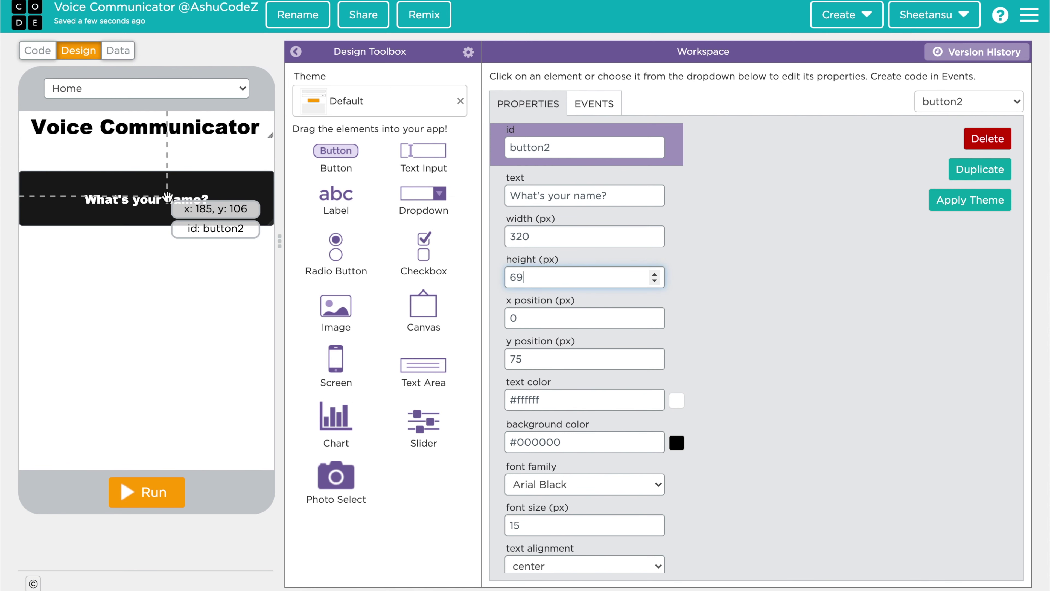
left_click(978, 172)
left_click(978, 172)
left_click(978, 172)
left_click_drag(218, 234, 273, 203)
left_click_drag(194, 213, 442, 234)
left_click(248, 198)
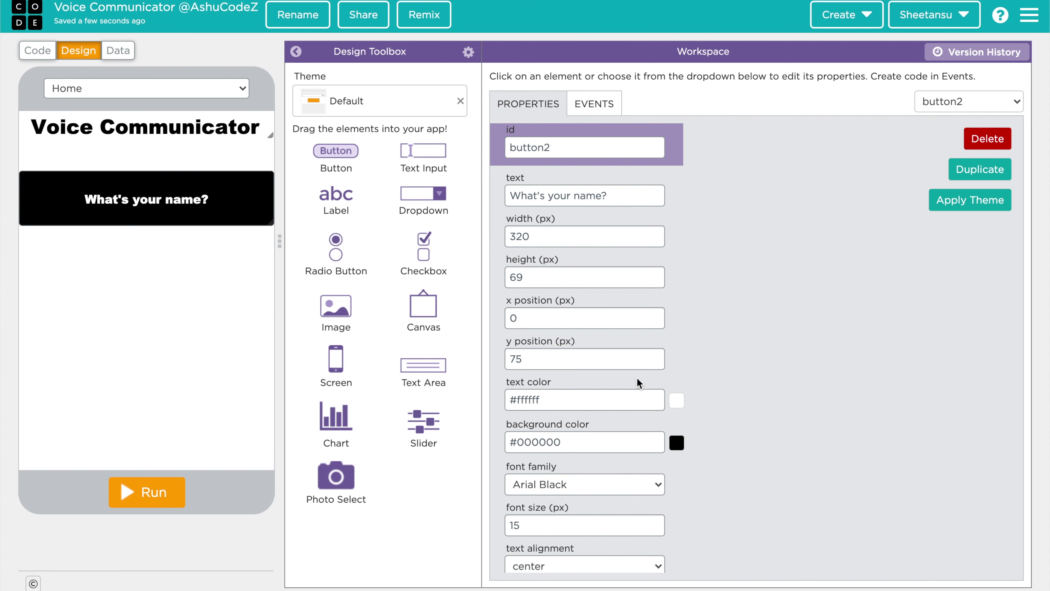
- Set the button's font size to 20 px and move it directly beneath the title at x 0, y 35
scroll(577, 444, "down", 2)
left_click_drag(537, 465, 471, 465)
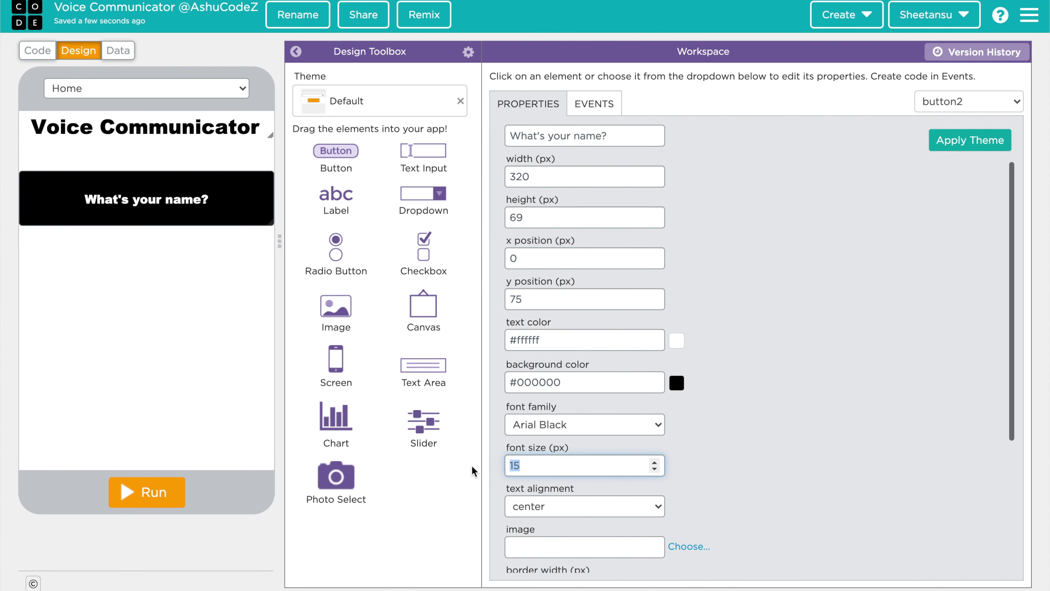
type("20")
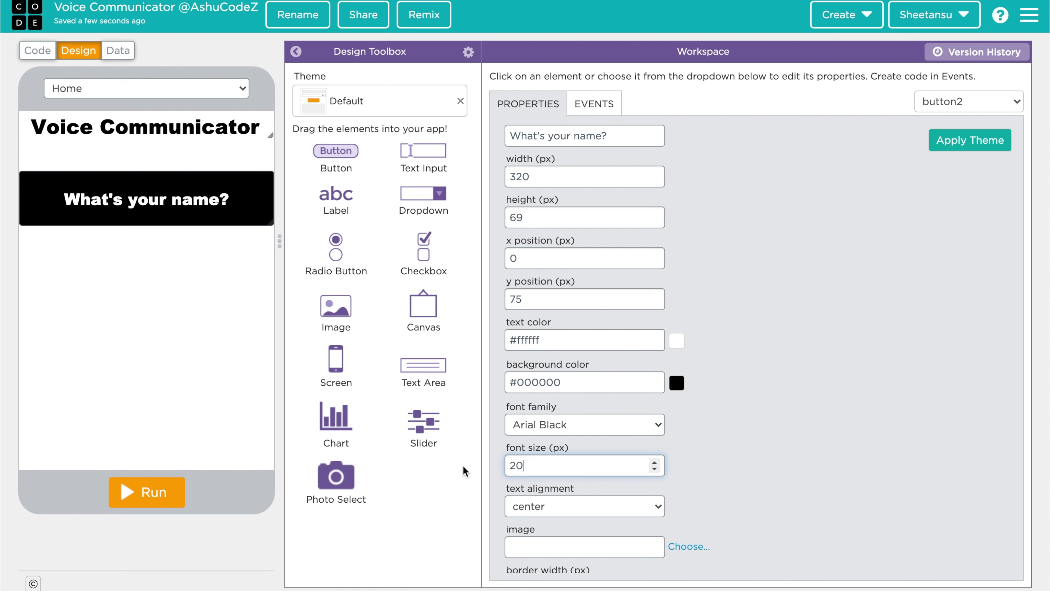
left_click_drag(95, 197, 172, 170)
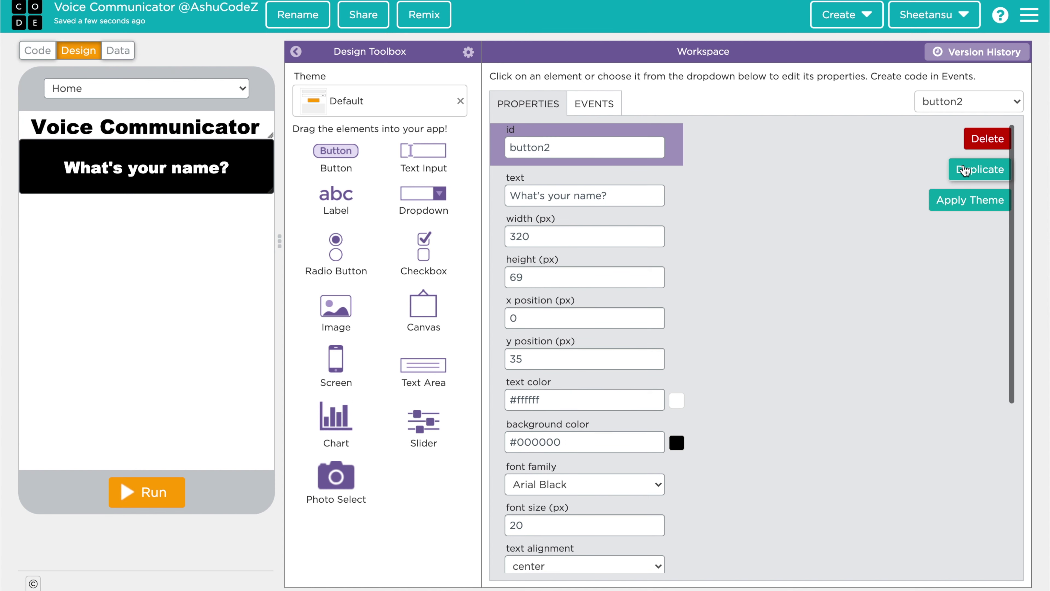
- Duplicate the button five times and stack all six buttons down the full height of the Home screen
left_click(964, 171)
left_click(969, 169)
left_click(968, 170)
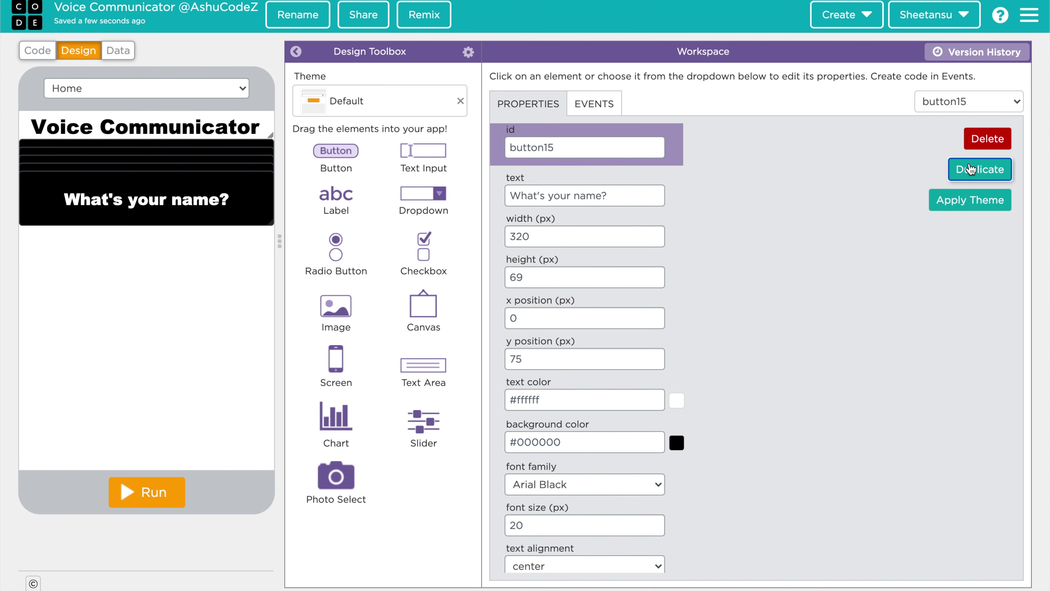
left_click(969, 169)
left_click_drag(201, 183, 189, 446)
left_click_drag(188, 198, 187, 386)
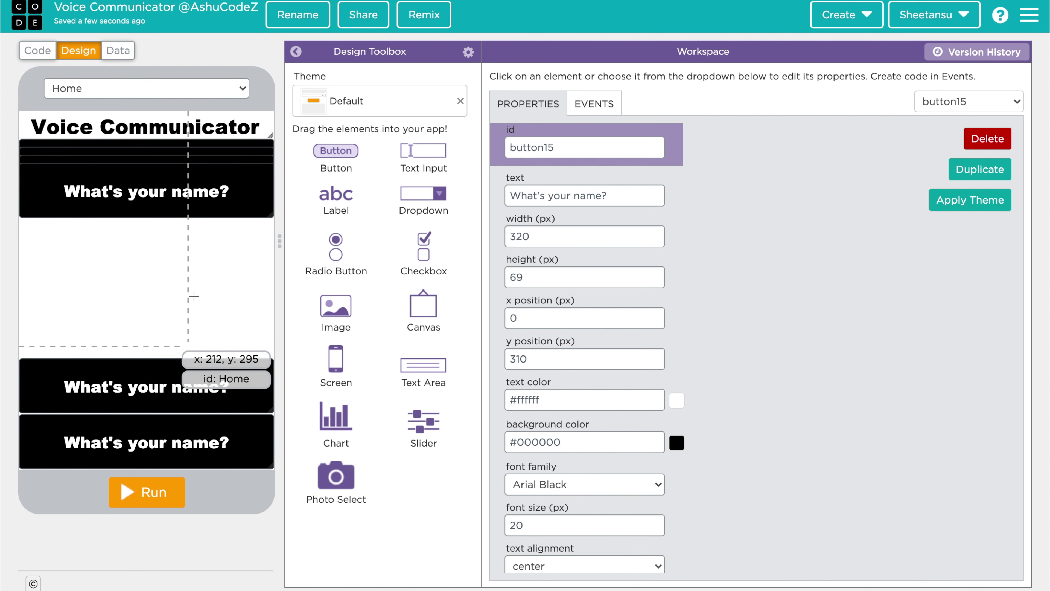
left_click_drag(192, 205, 178, 267)
left_click_drag(177, 173, 176, 258)
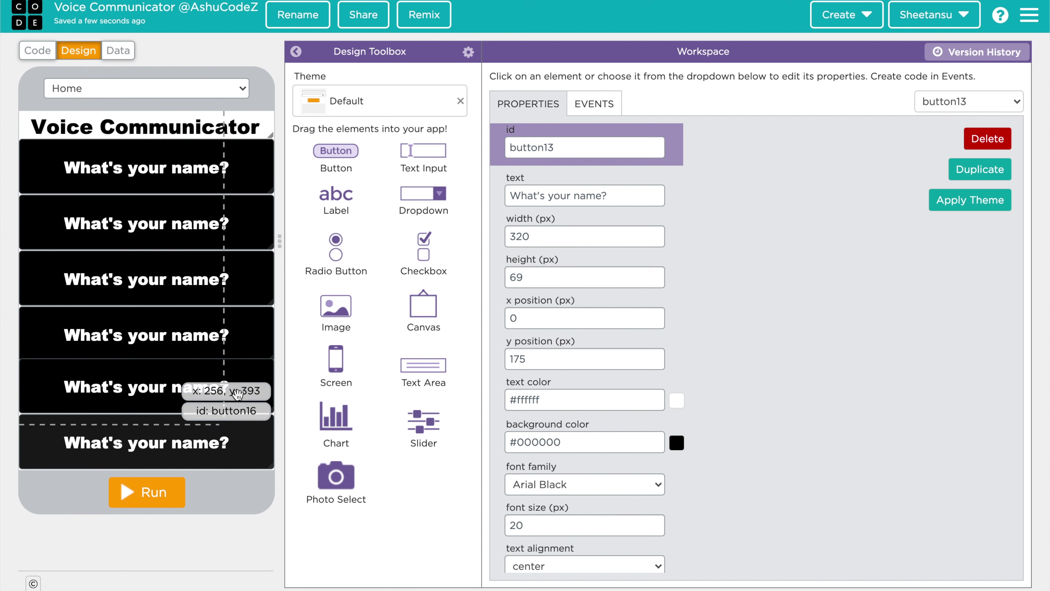
left_click_drag(148, 191, 149, 165)
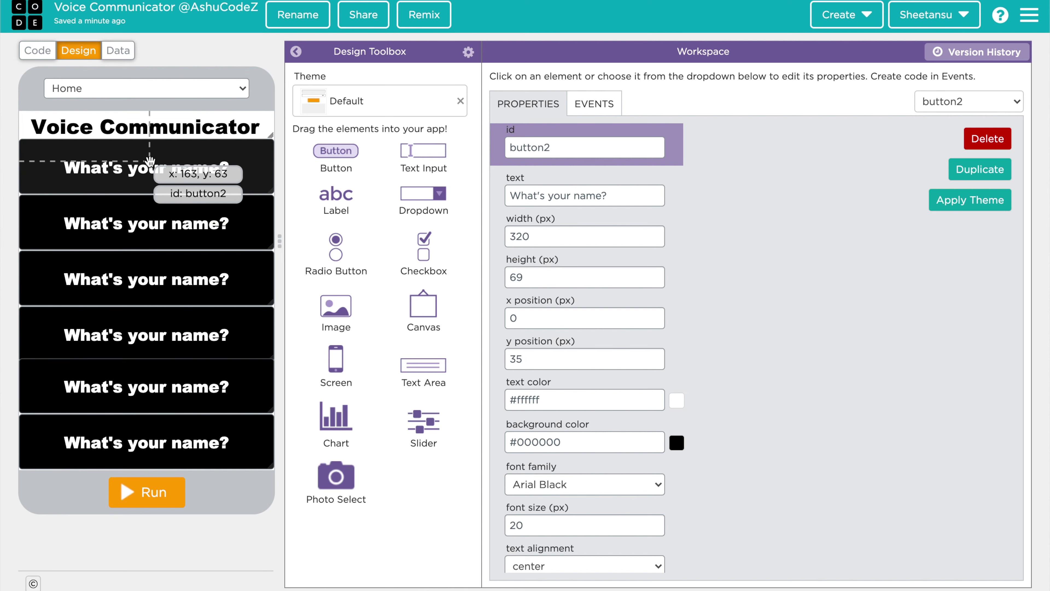
- Set the id of the uppermost button in the stack to Name
left_click(162, 219)
left_click(157, 147)
double_click(571, 149)
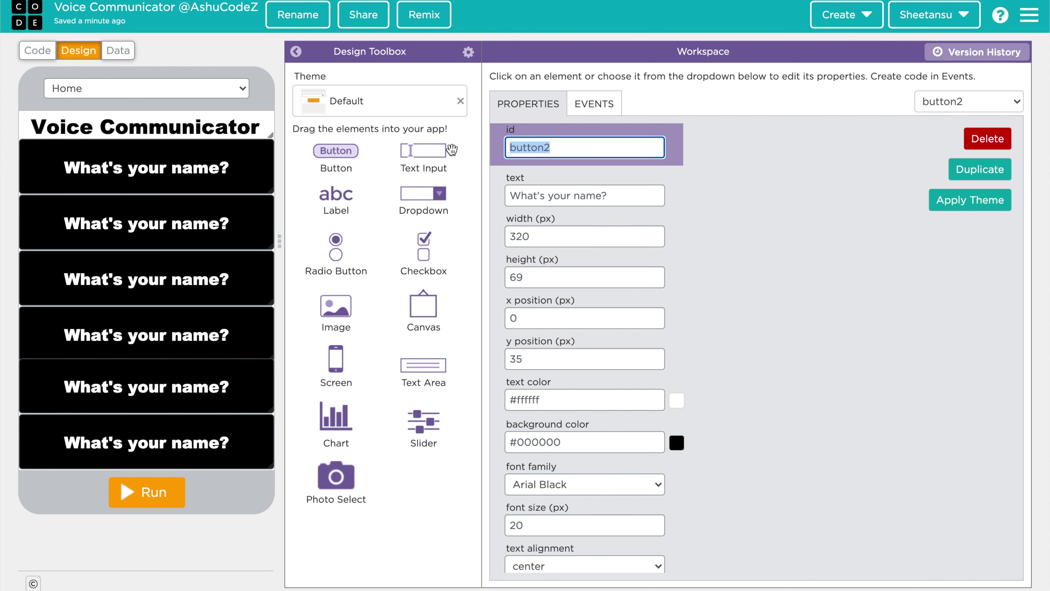
type("Name")
- Give the second button the id ThankU and the text "Thank You"
left_click(103, 213)
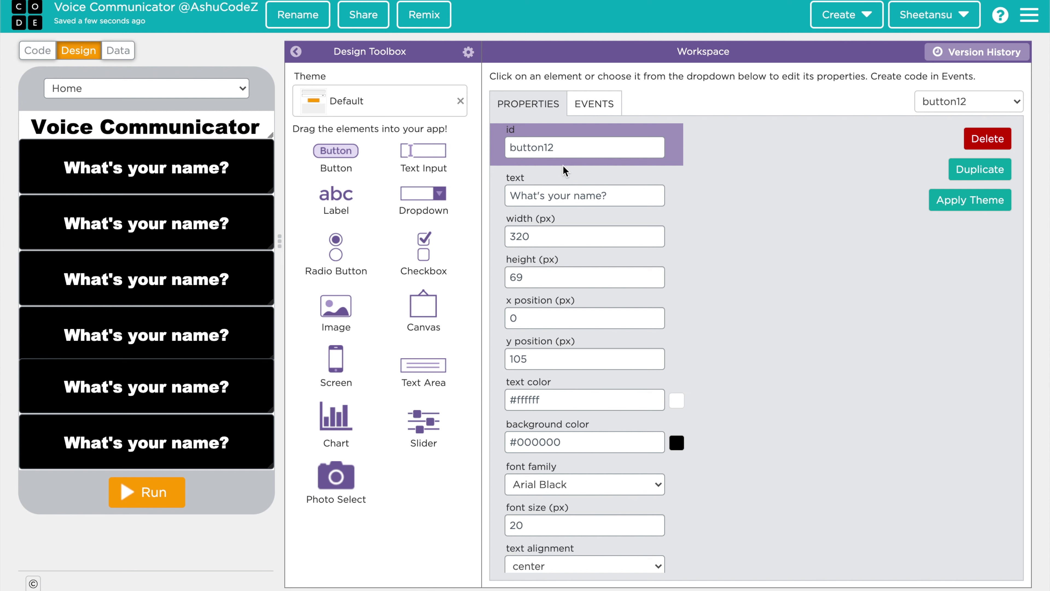
left_click_drag(555, 145, 432, 148)
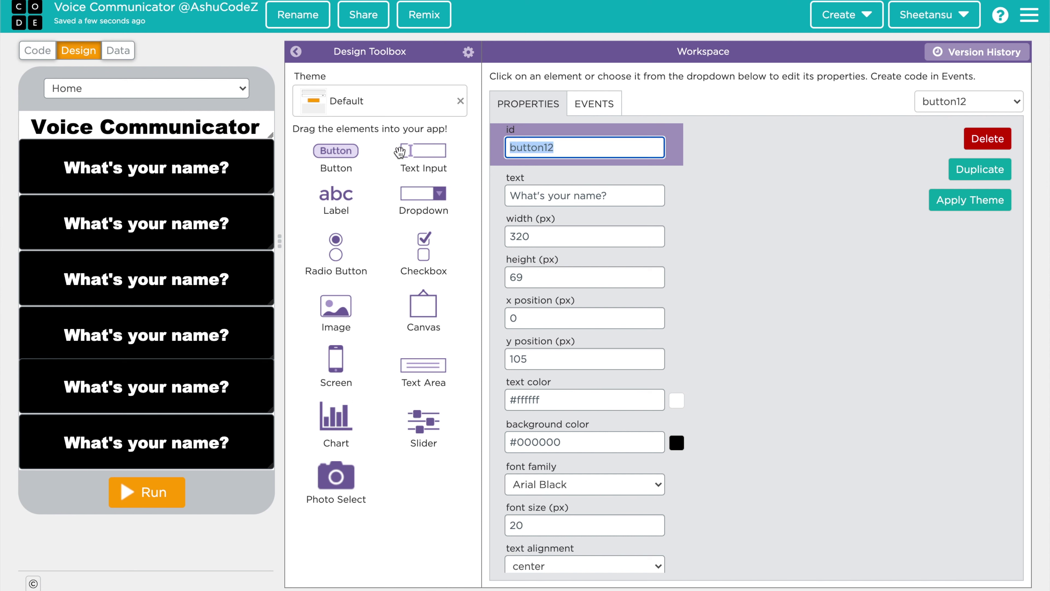
type("Thank")
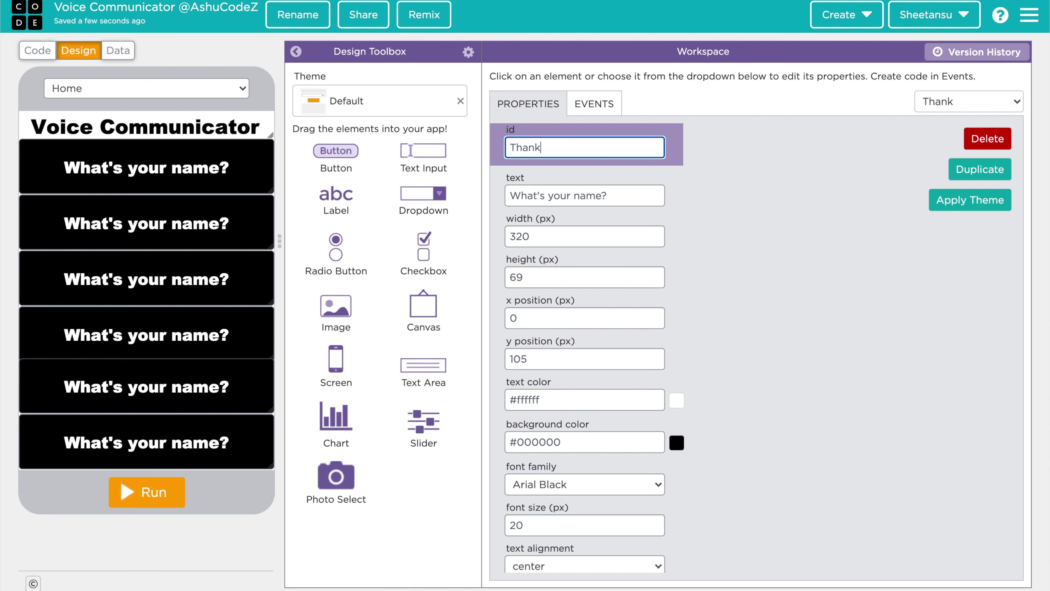
type("Yo")
type("U")
left_click_drag(602, 195, 507, 196)
type("Thank You")
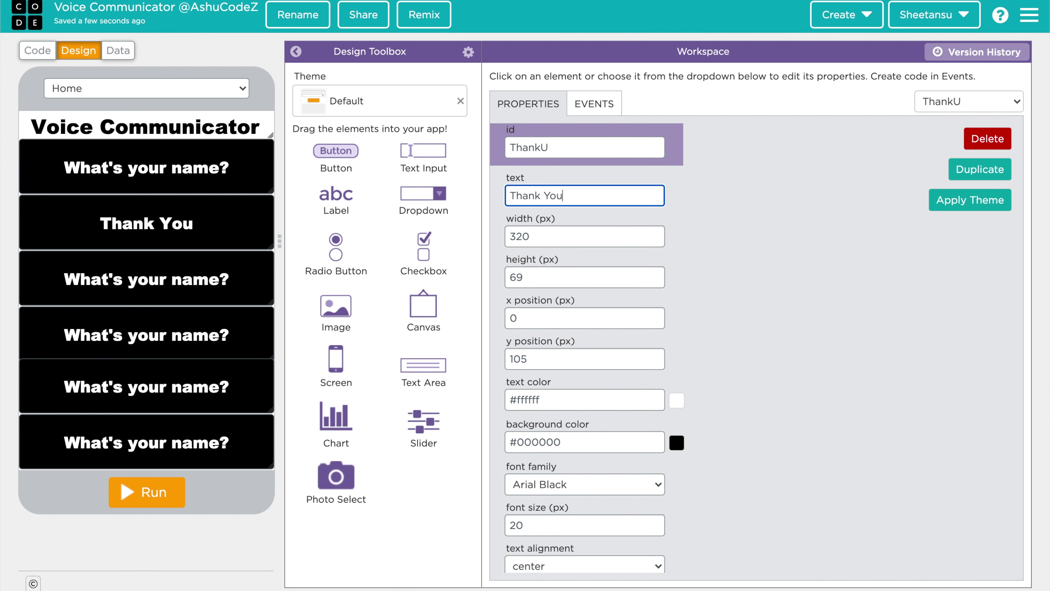
- Give the third button the text "Excuse me" and the id Xcuseme
left_click(144, 267)
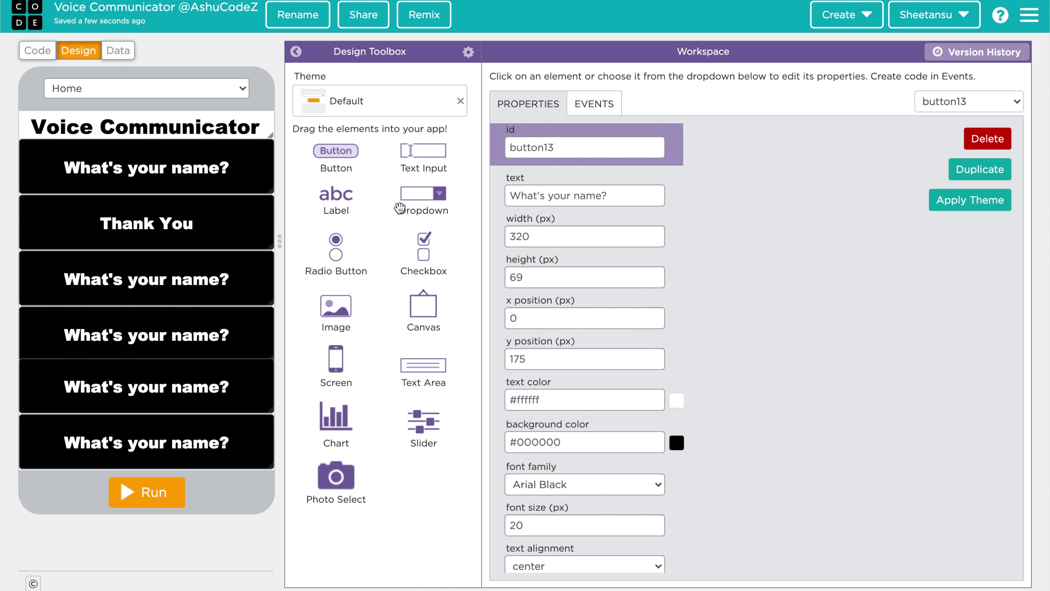
triple_click(611, 200)
type("Ex")
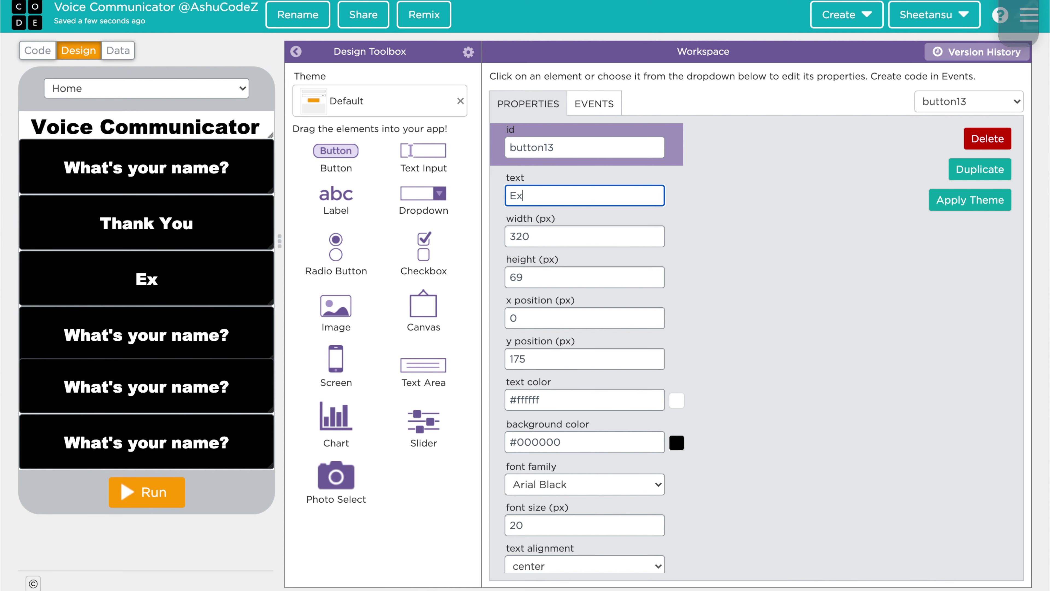
type("cuse M")
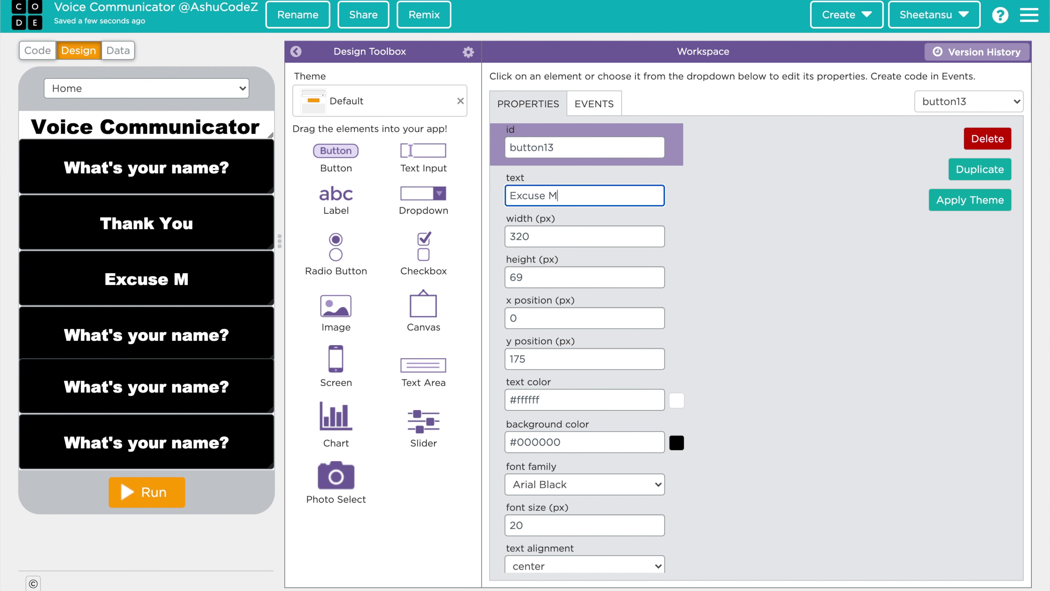
key("BackSpace")
type("me")
double_click(605, 147)
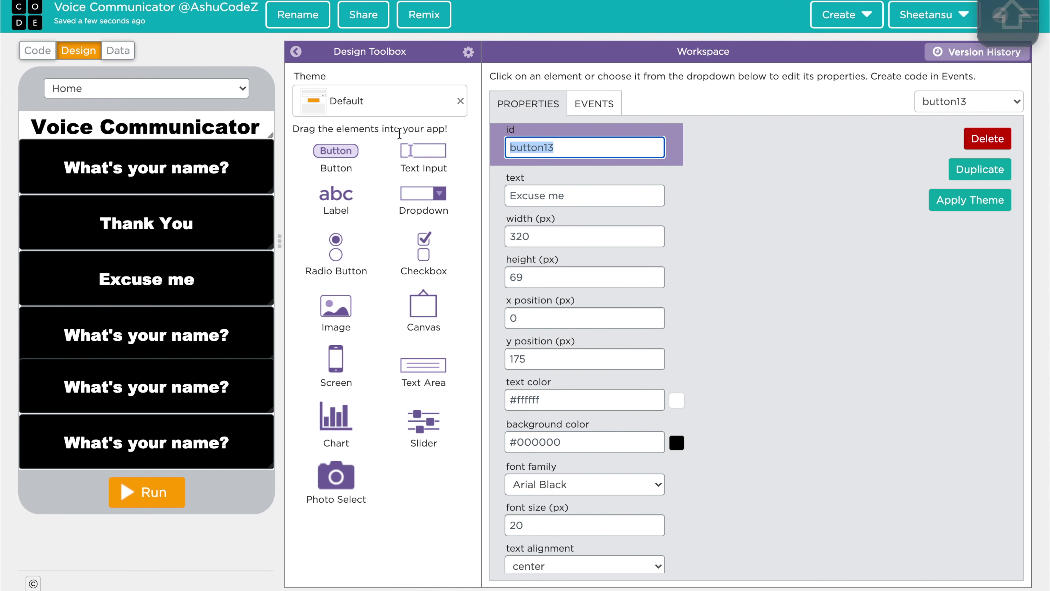
type("Xcuseme")
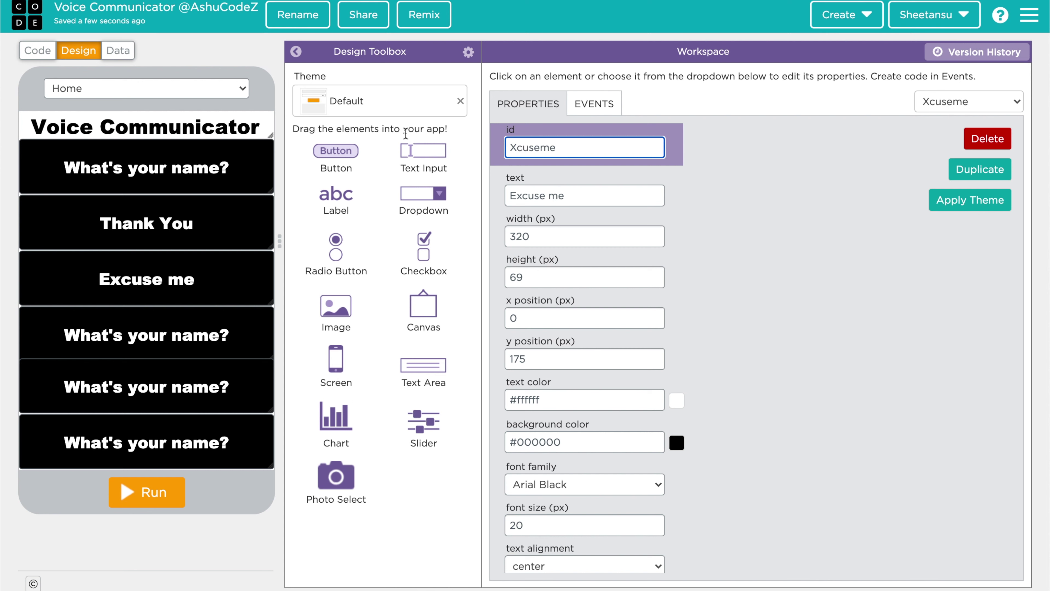
left_click(575, 199)
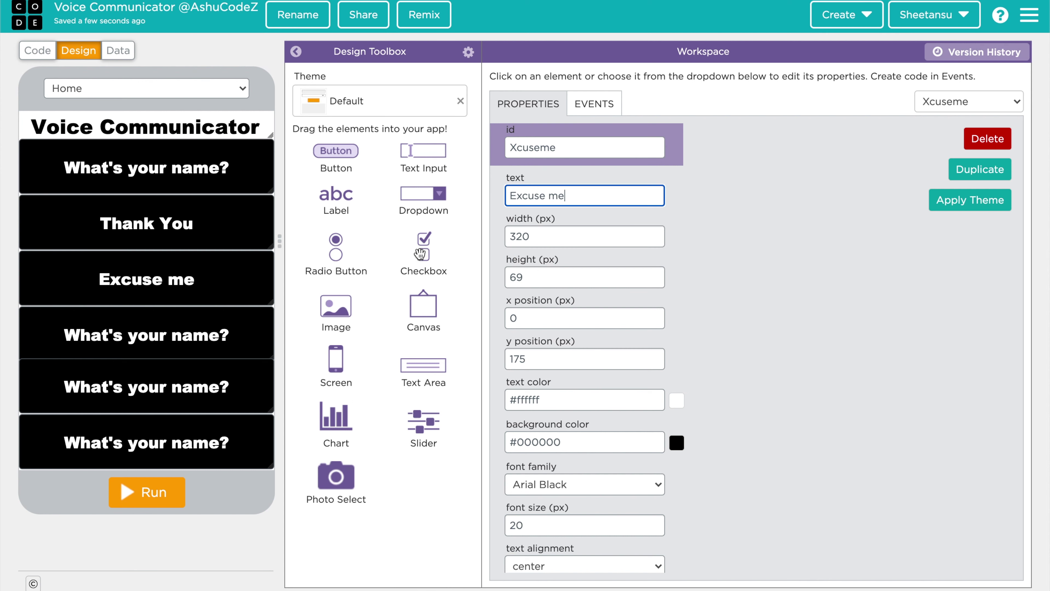
- Set the fourth button's text to "Welcome"
left_click(157, 327)
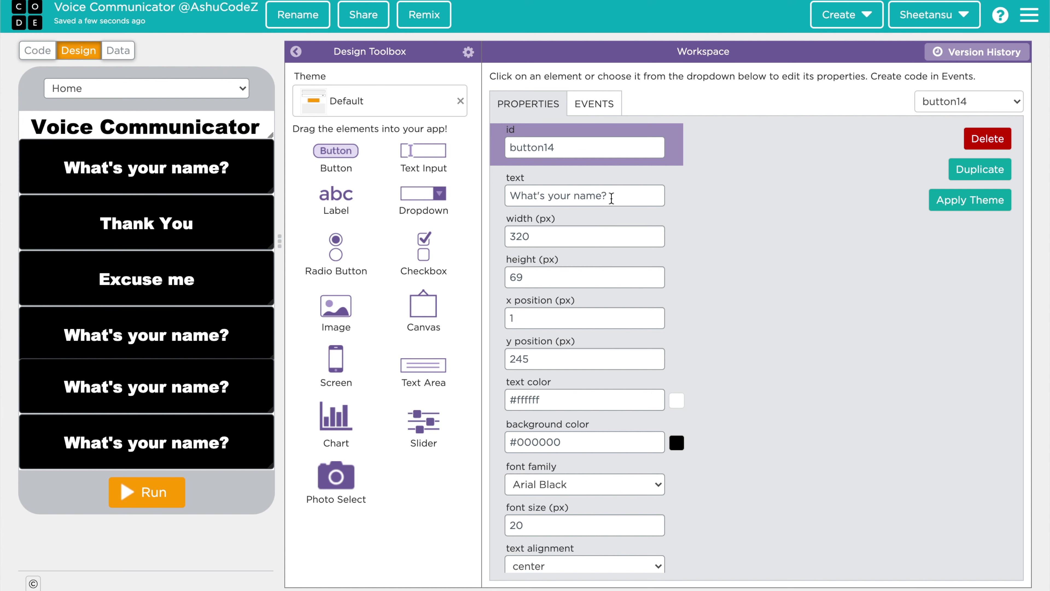
left_click_drag(610, 199, 494, 201)
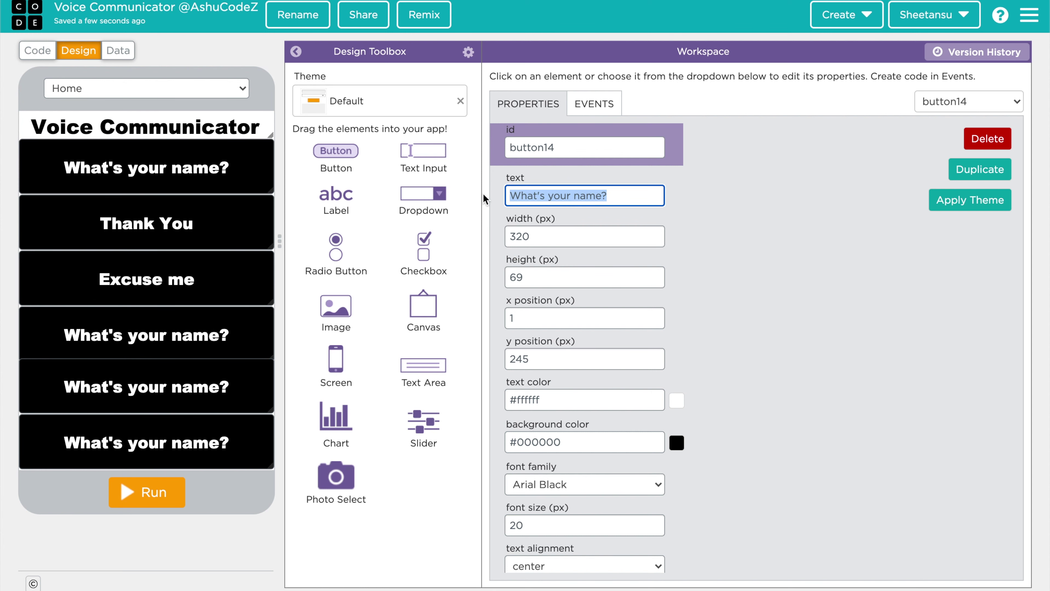
type("Welcome")
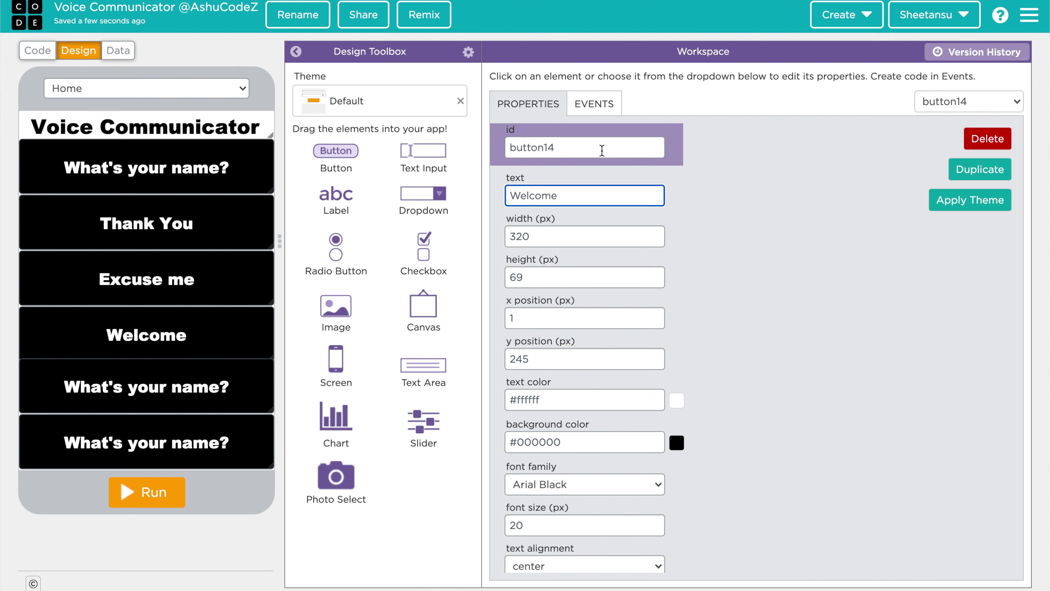
- Nudge the four uppermost buttons slightly upward to even out the stack, placing the Welcome button at x 0, y 240
left_click(188, 372)
left_click_drag(225, 330, 228, 329)
mouse_move(184, 387)
left_mouse_down()
mouse_move(184, 401)
mouse_move(181, 379)
left_mouse_up()
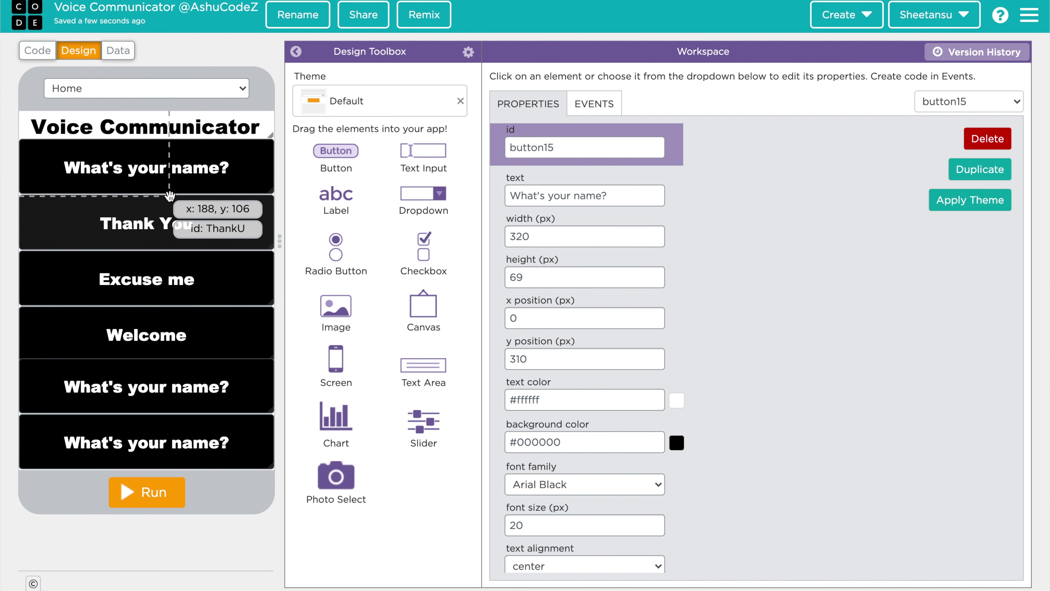
left_click_drag(150, 170, 149, 167)
left_click_drag(149, 222, 145, 218)
mouse_move(148, 265)
left_mouse_down()
mouse_move(148, 279)
mouse_move(148, 262)
left_mouse_up()
mouse_move(140, 327)
left_mouse_down()
mouse_move(140, 346)
mouse_move(139, 322)
left_mouse_up()
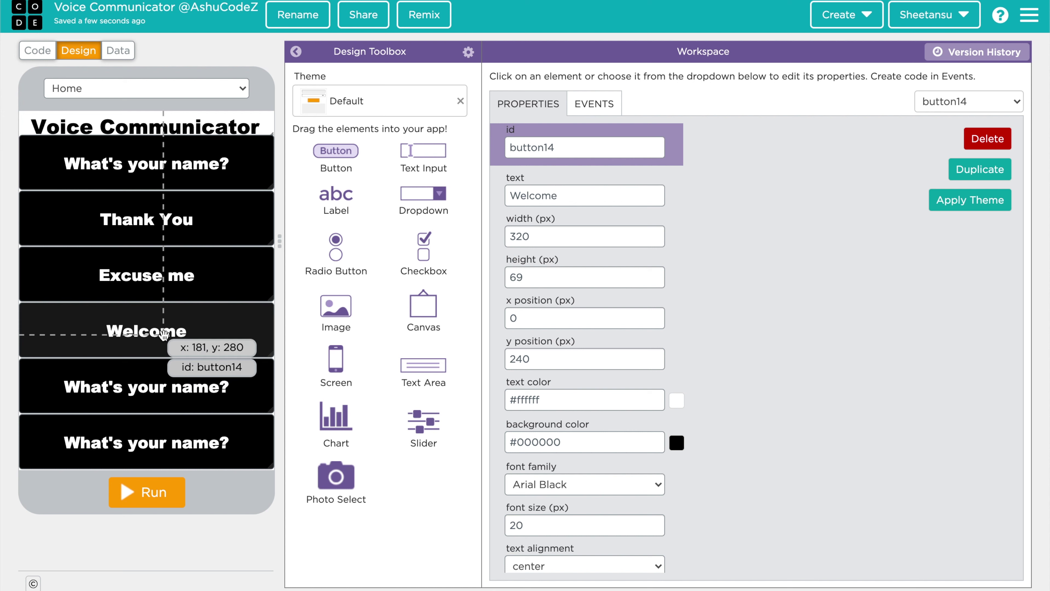
- Set the fourth button's id to Welcome
left_click(565, 147)
double_click(565, 147)
type("Welcome")
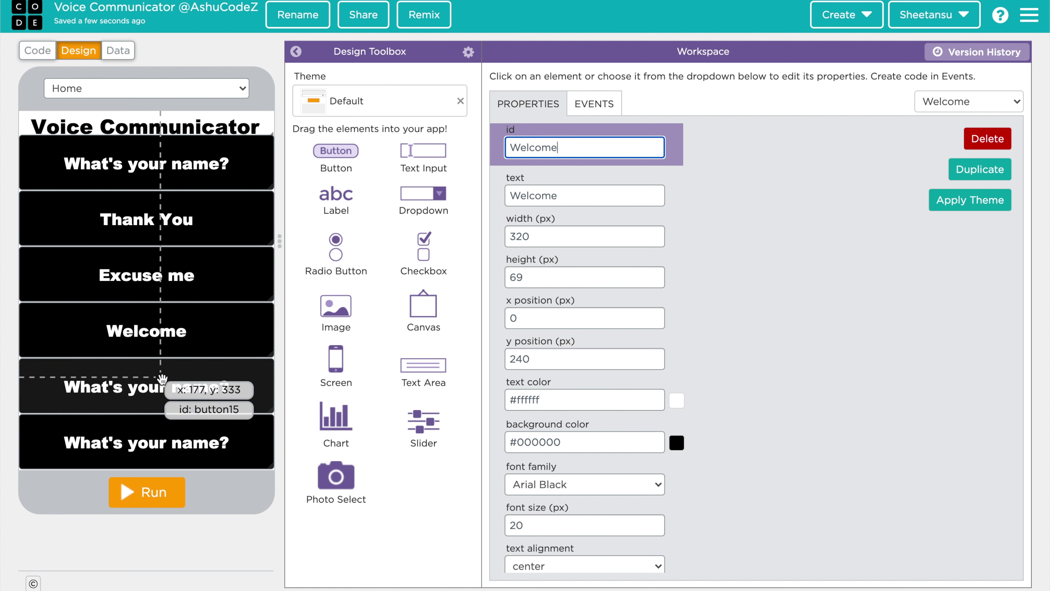
- Give the fifth button the text "What's the time?" and the id Tim
left_click(151, 385)
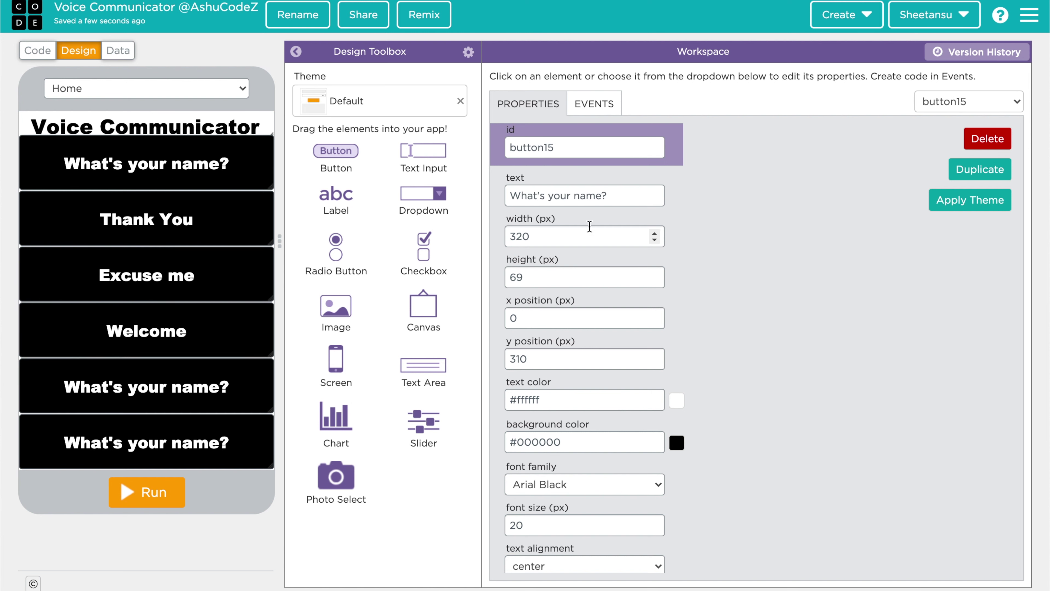
triple_click(618, 197)
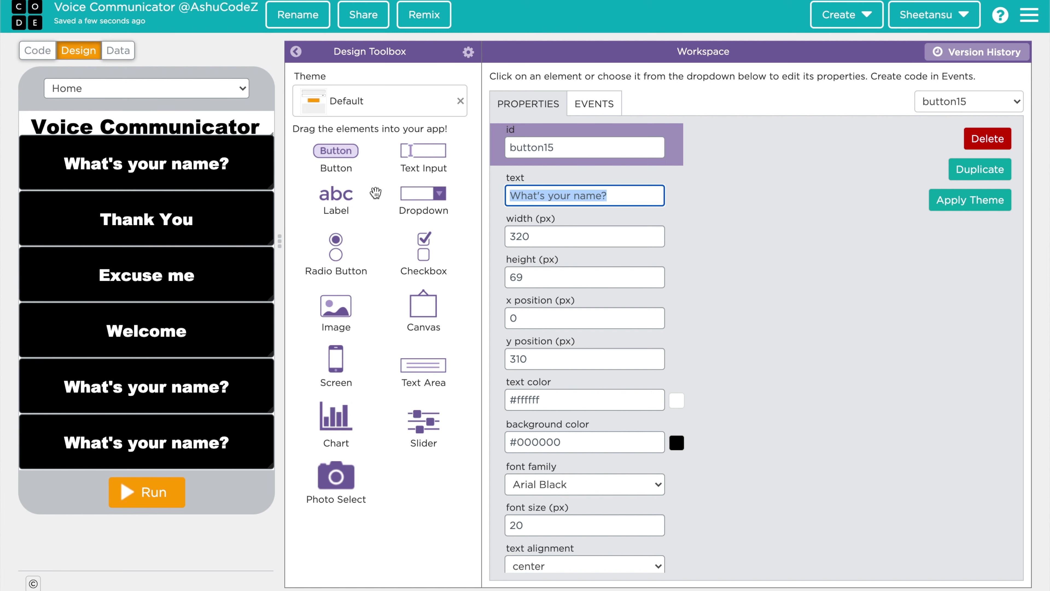
type("What")
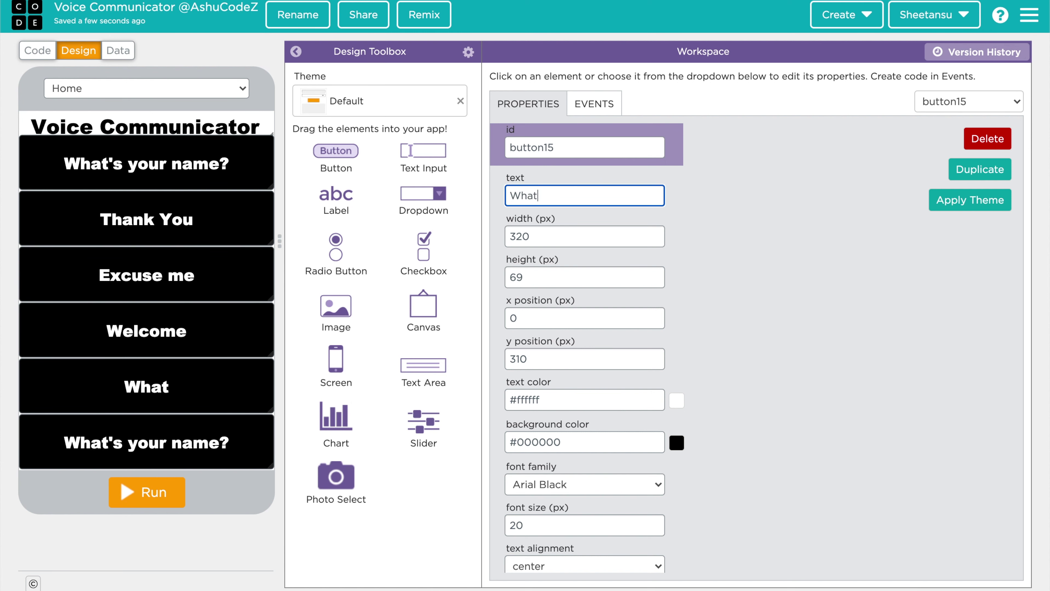
type("'s the T")
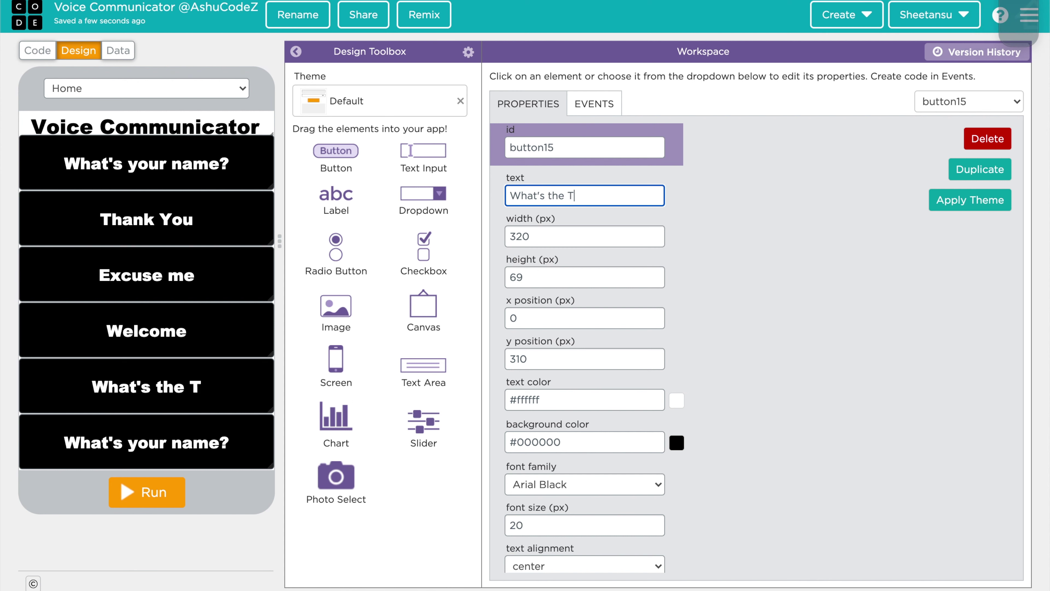
key("BackSpace")
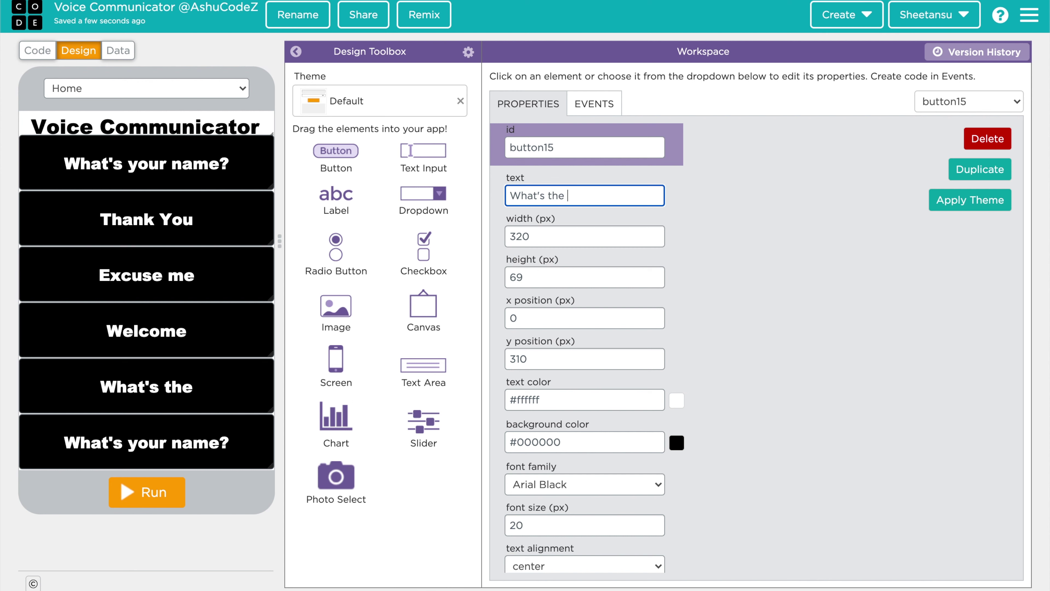
type("time?")
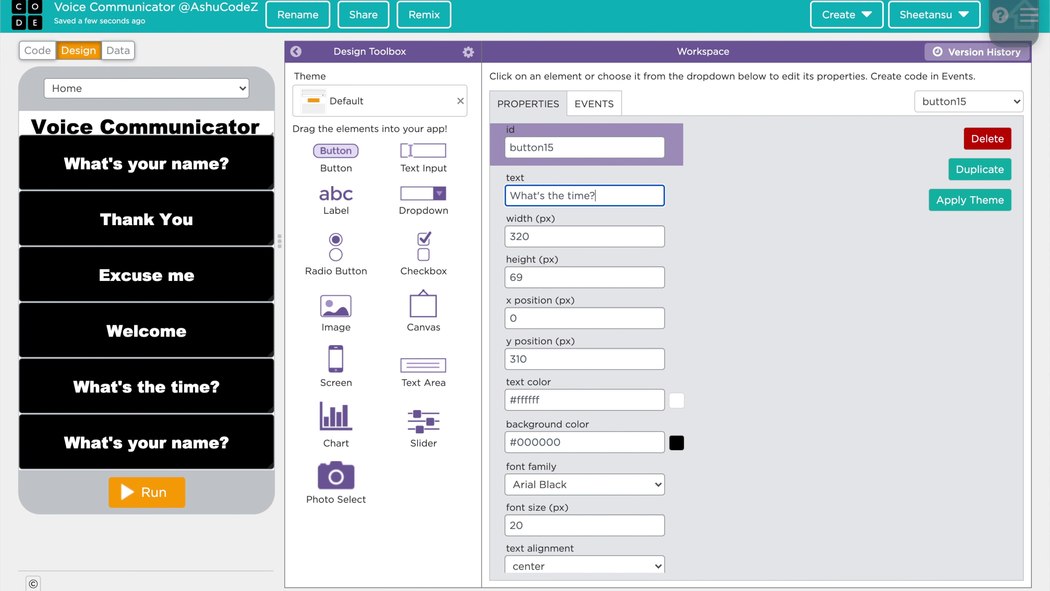
key("shift+Tab")
type("Tim")
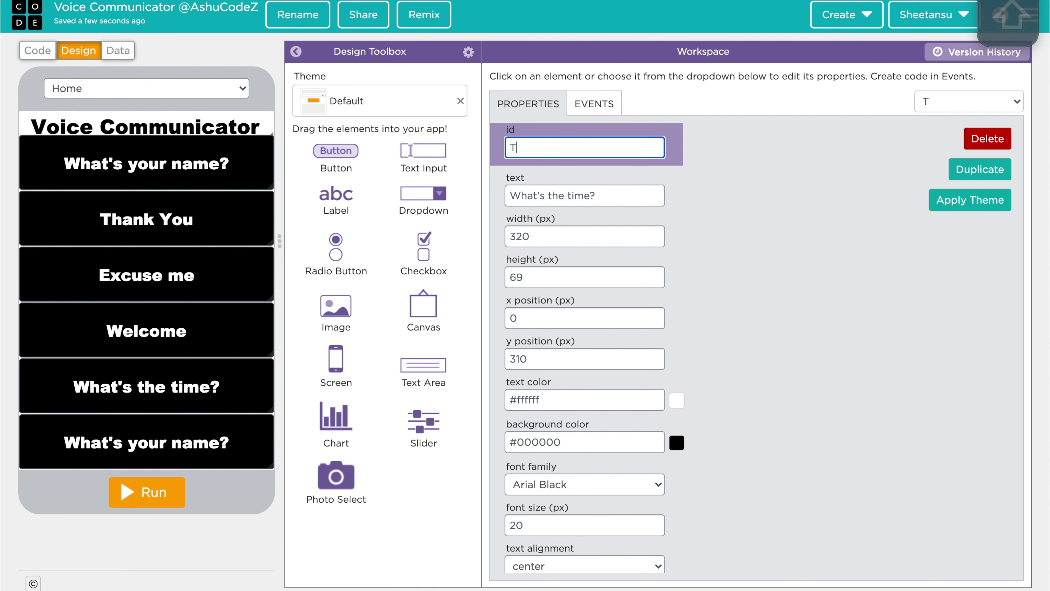
- Set the sixth button's id to Bathroom
left_click_drag(162, 448, 188, 452)
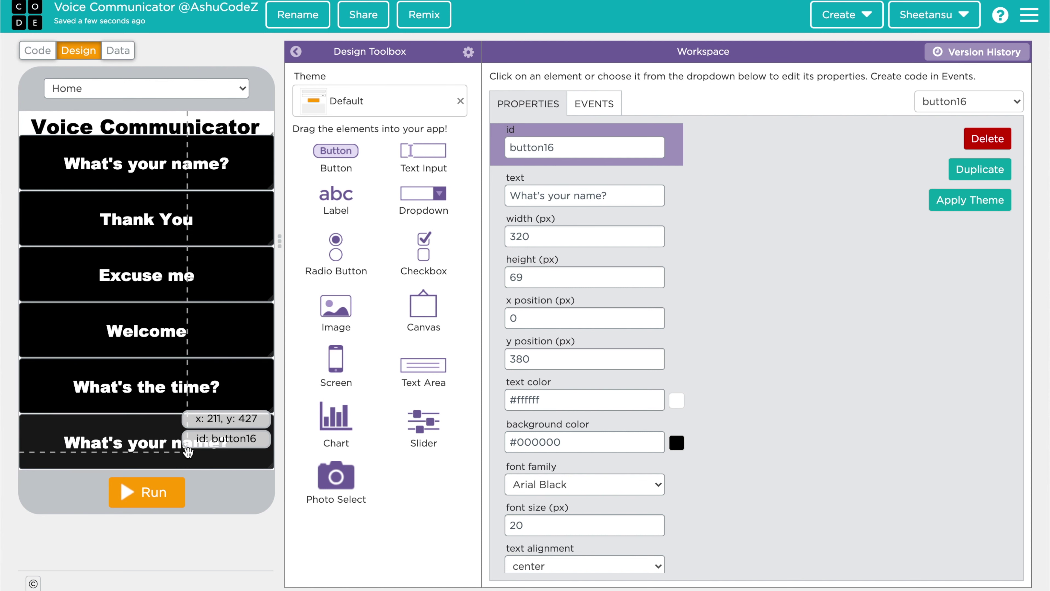
left_click_drag(207, 451, 456, 264)
left_click(573, 137)
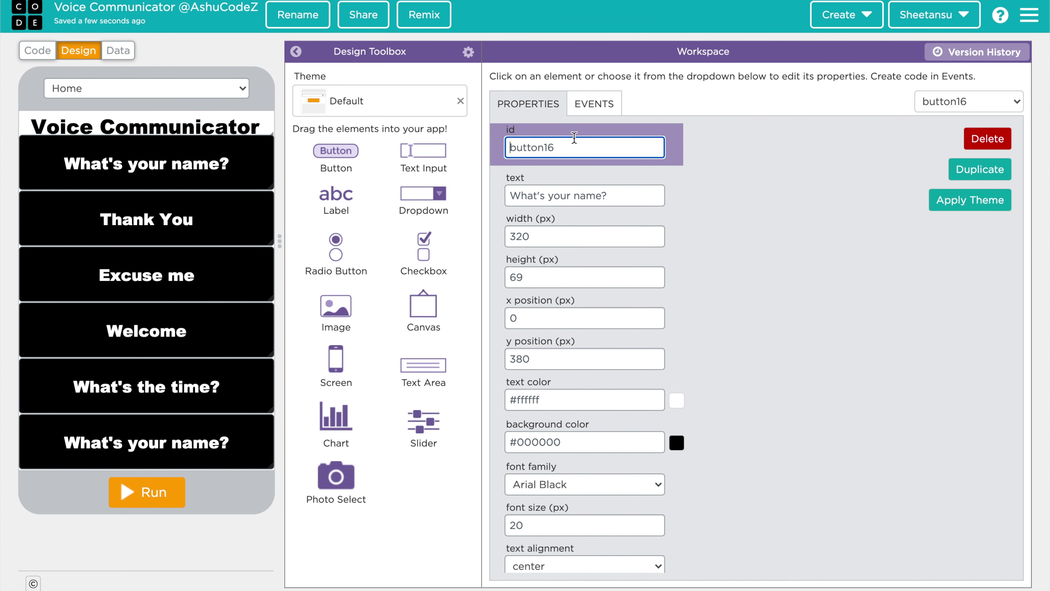
key("shift")
type("Ma")
key("BackSpace")
key("BackSpace")
type("Bathroom")
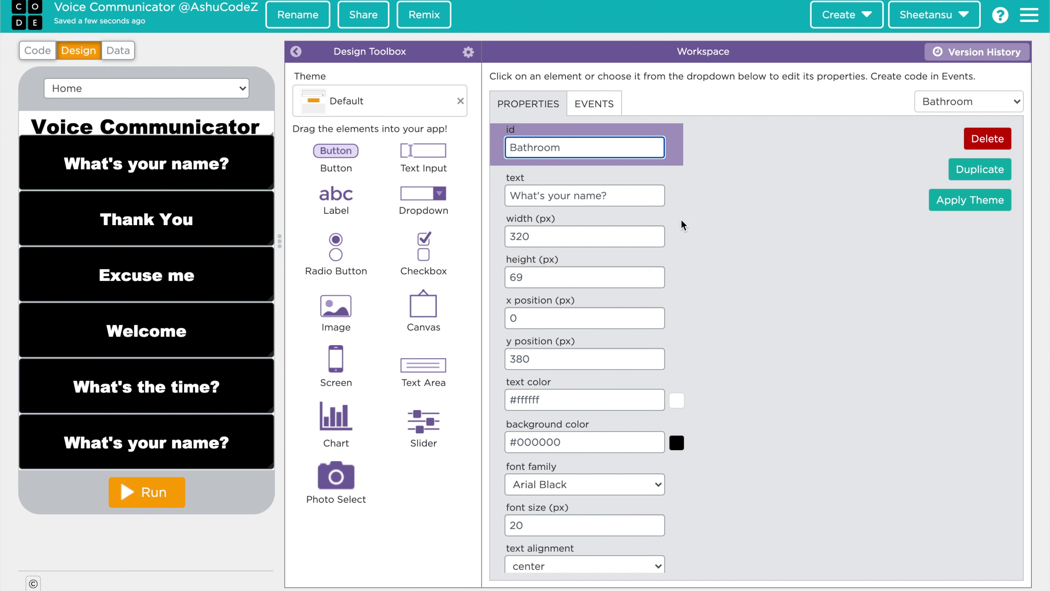
- Set the Bathroom button's text to "May I go to the bathroom?"
left_click(630, 201)
type("May ")
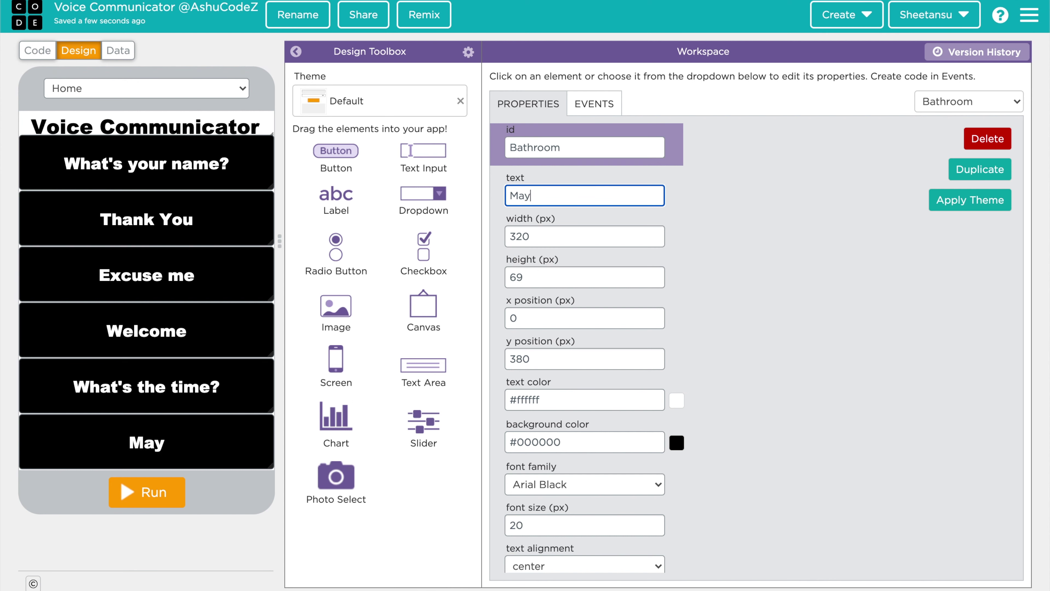
type("I go to tje")
key("BackSpace")
key("BackSpace")
key("BackSpace")
type("he ")
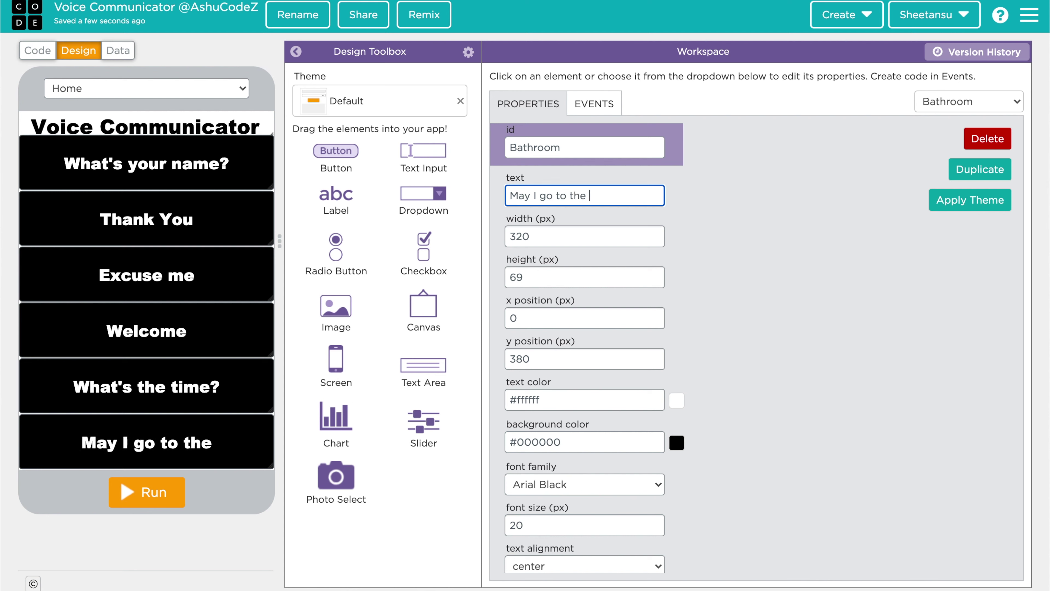
type("B")
key("BackSpace")
type("bathor")
key("BackSpace")
key("BackSpace")
type("room")
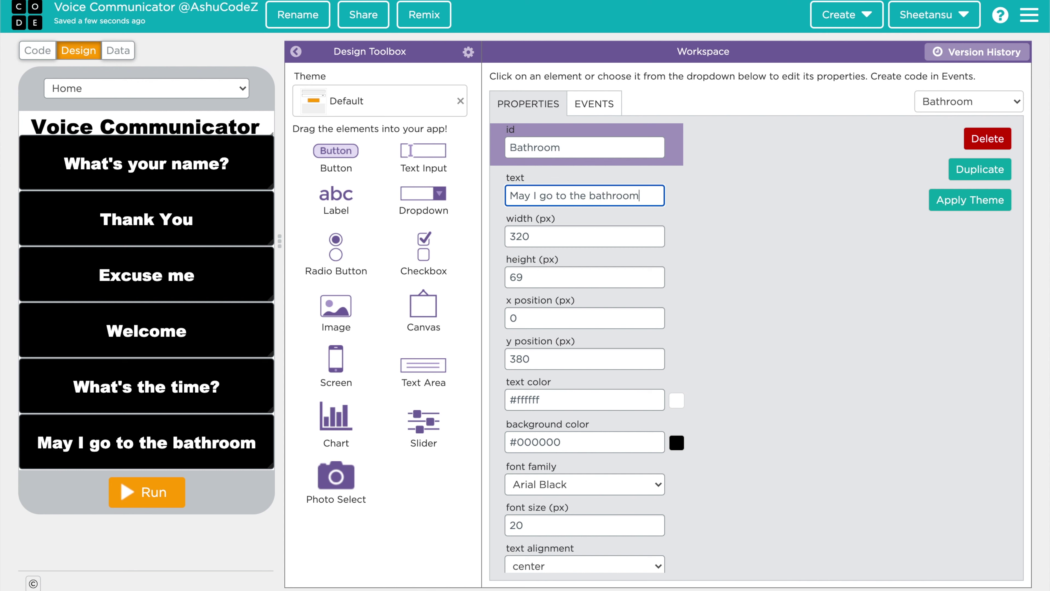
type("?")
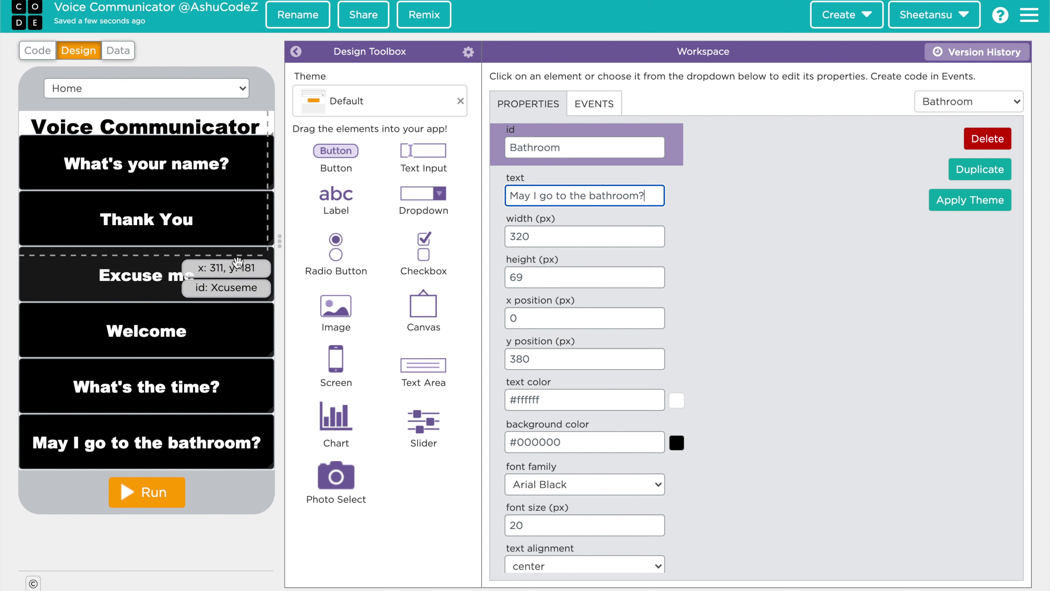
- Switch from the screen design to the app's code workspace
left_click(46, 50)
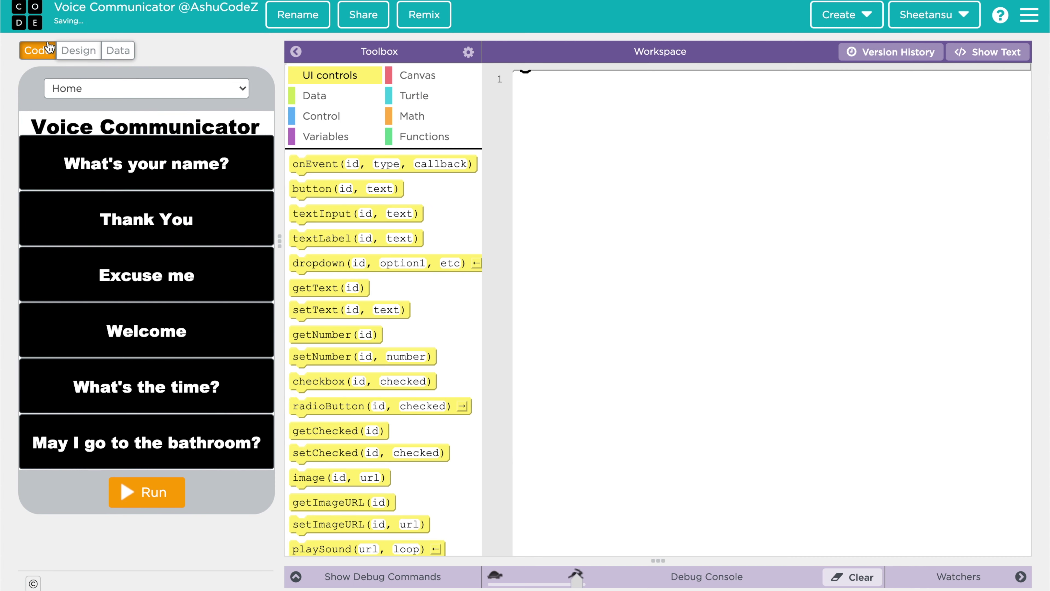